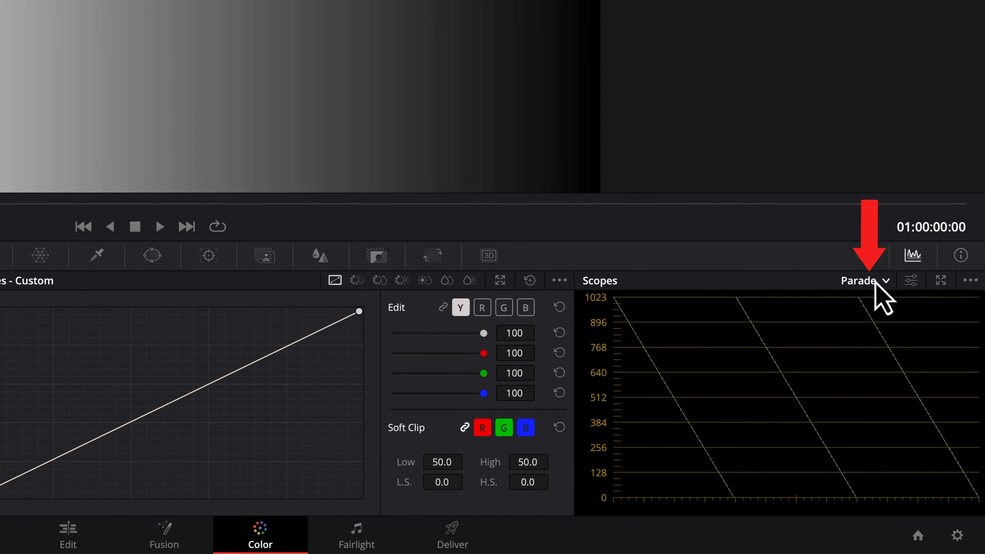
Step: Switch the scope display to a Waveform of the grayscale ramp
{"action": "left_click", "coordinate": [925, 390]}
{"action": "left_click", "coordinate": [881, 327]}
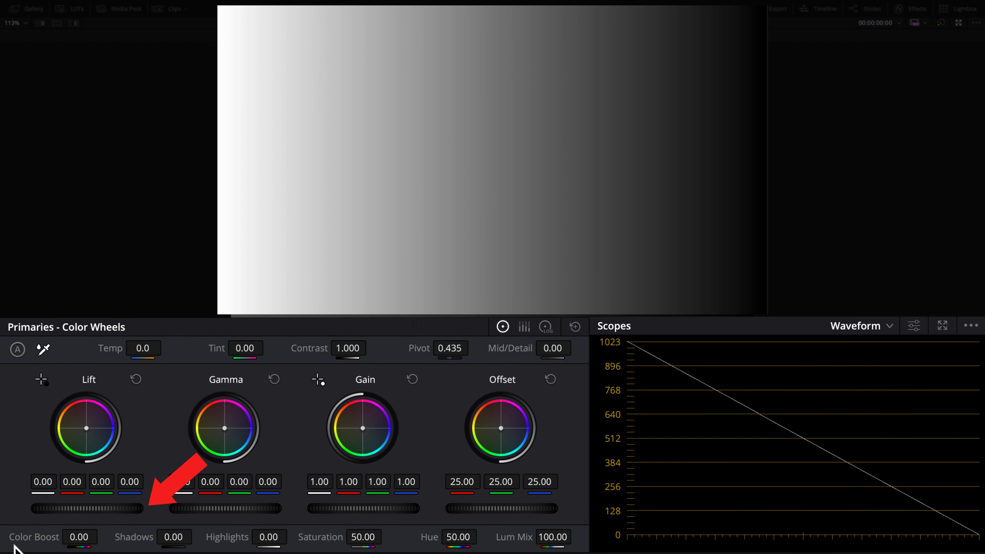
{"action": "left_click_drag", "start_coordinate": [86, 509], "coordinate": [52, 509]}
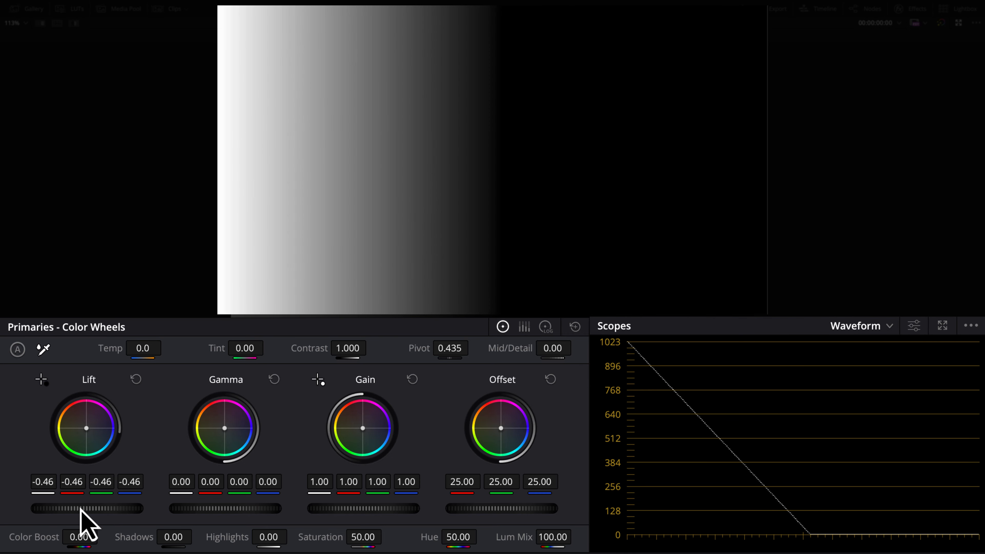
{"action": "left_click", "coordinate": [136, 379]}
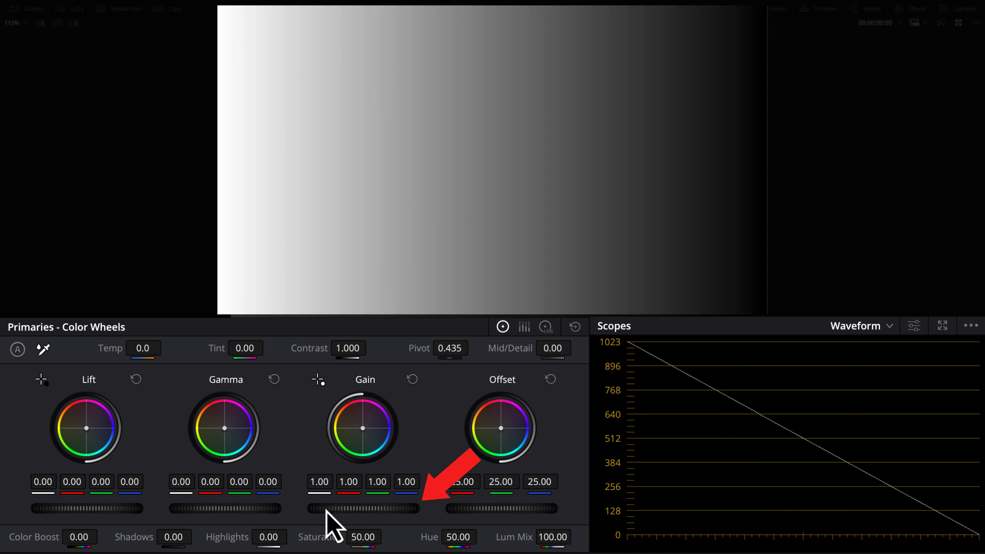
{"action": "left_click_drag", "start_coordinate": [349, 509], "coordinate": [329, 512]}
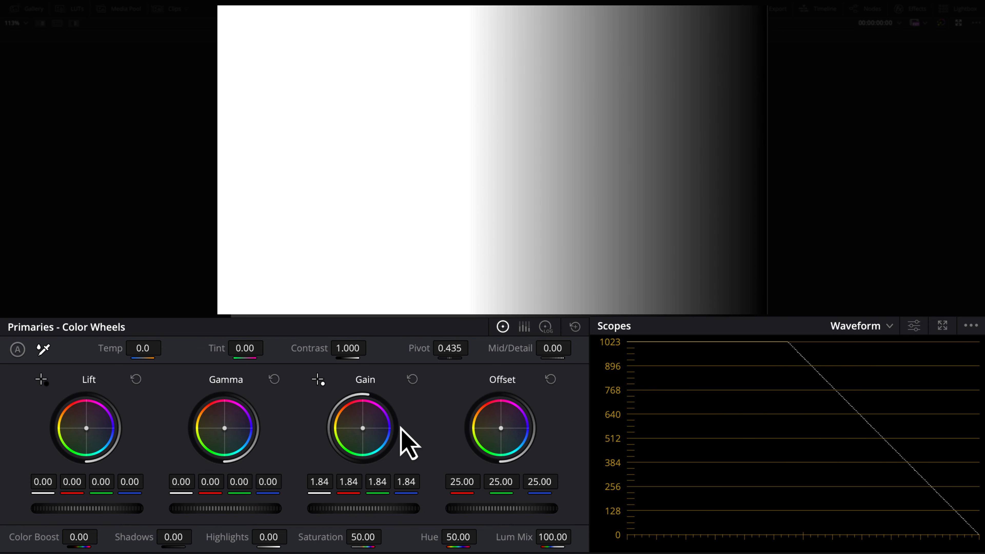
{"action": "left_click", "coordinate": [412, 380]}
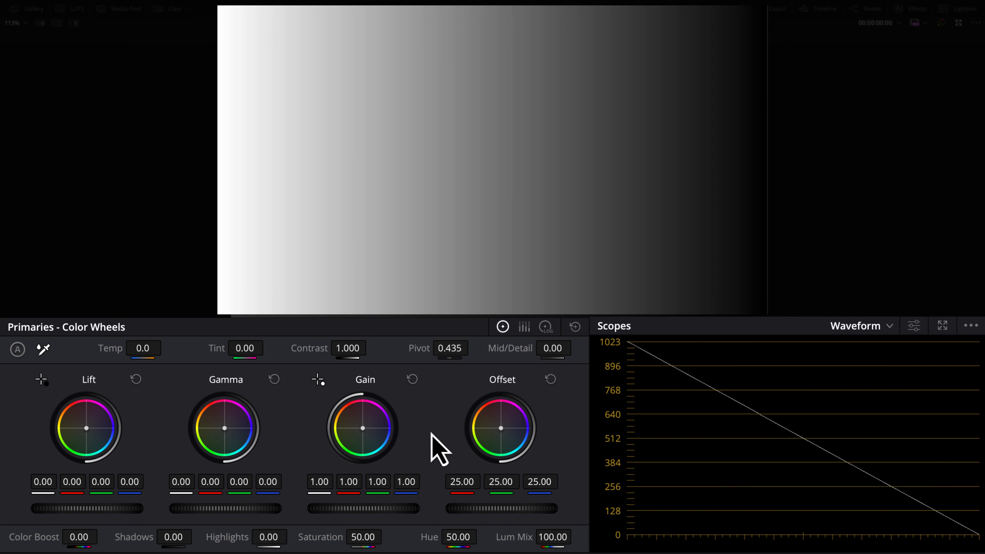
{"action": "left_click_drag", "start_coordinate": [225, 508], "coordinate": [203, 510]}
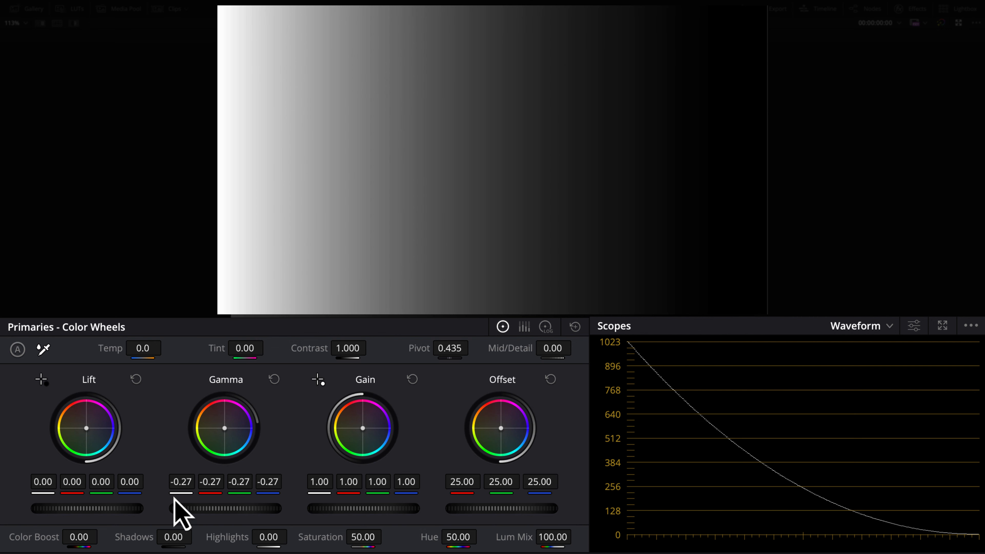
{"action": "left_click", "coordinate": [275, 379]}
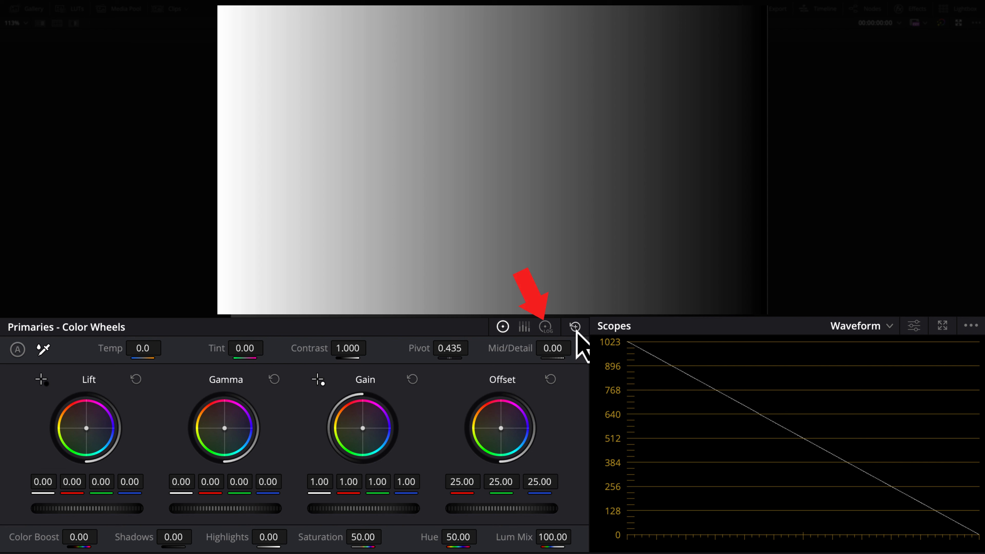
Step: Switch the primaries to Log Wheels, test a Shadow darkening, then reset Shadow to 0.00
{"action": "left_click", "coordinate": [546, 327]}
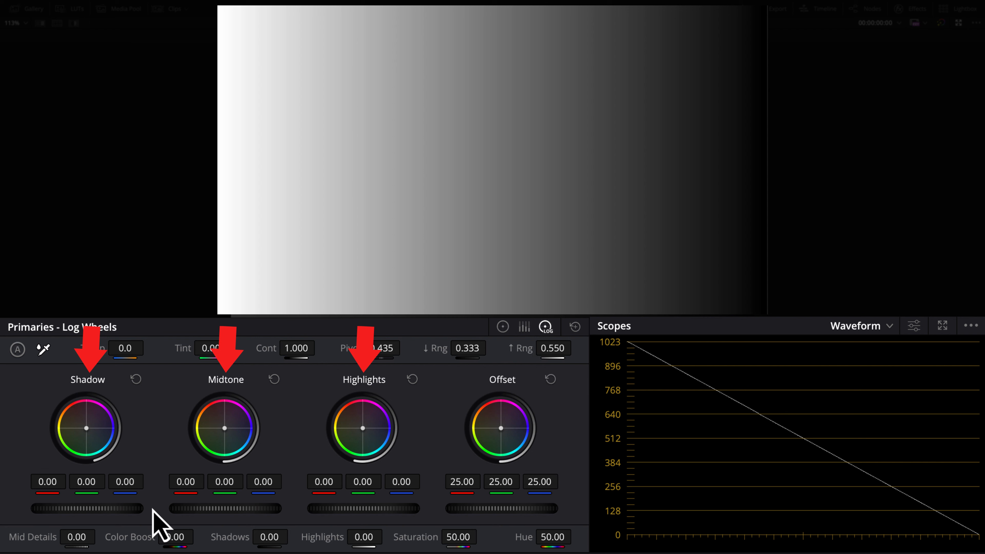
{"action": "mouse_move", "coordinate": [128, 509]}
{"action": "left_mouse_down"}
{"action": "mouse_move", "coordinate": [41, 509]}
{"action": "mouse_move", "coordinate": [140, 510]}
{"action": "mouse_move", "coordinate": [33, 509]}
{"action": "mouse_move", "coordinate": [134, 512]}
{"action": "left_mouse_up"}
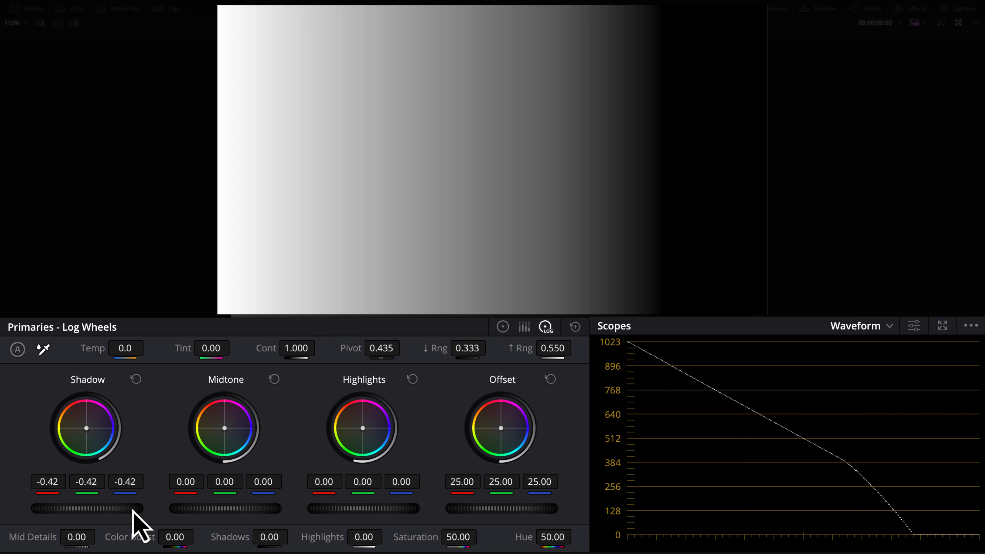
{"action": "left_click", "coordinate": [136, 379]}
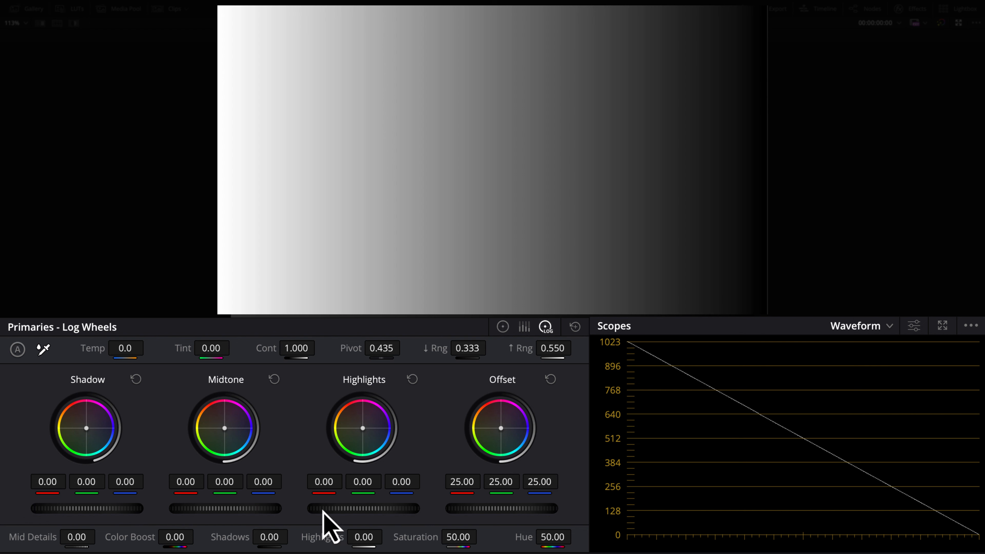
{"action": "mouse_move", "coordinate": [364, 508]}
{"action": "left_mouse_down"}
{"action": "mouse_move", "coordinate": [450, 508]}
{"action": "mouse_move", "coordinate": [297, 508]}
{"action": "mouse_move", "coordinate": [435, 509]}
{"action": "mouse_move", "coordinate": [390, 508]}
{"action": "left_mouse_up"}
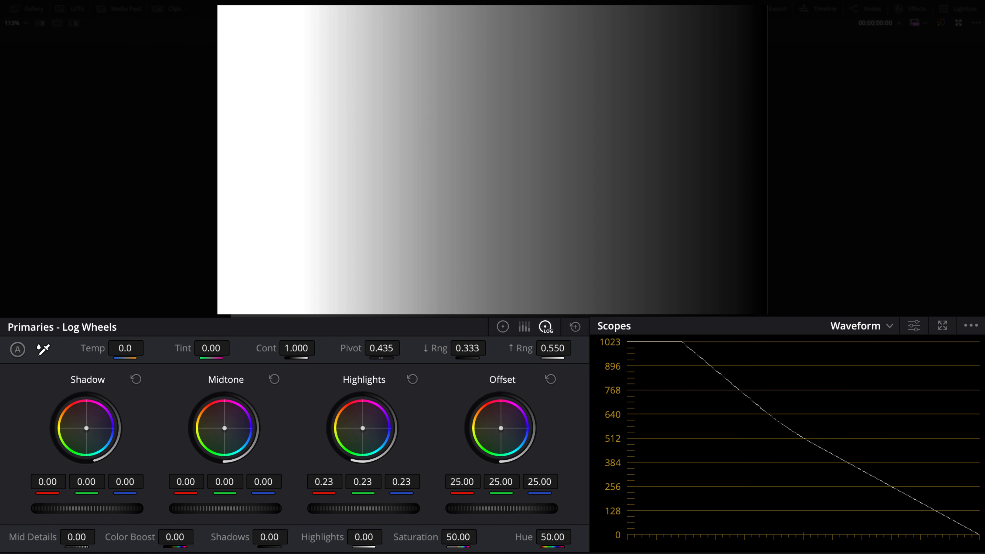
{"action": "left_click", "coordinate": [412, 379]}
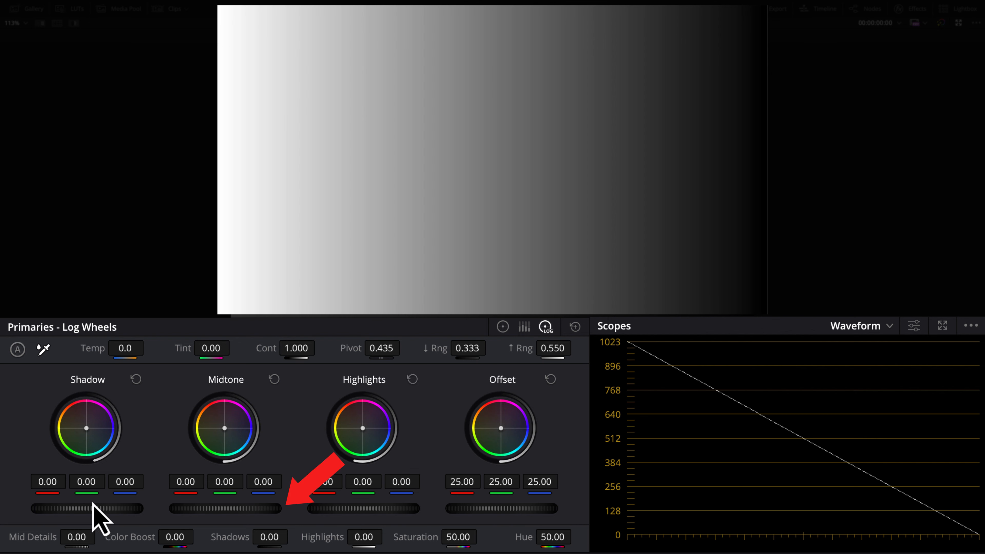
Step: Try darkening the Midtone Log Wheel, then reset Midtone back to 0.00
{"action": "left_click_drag", "start_coordinate": [233, 508], "coordinate": [253, 508]}
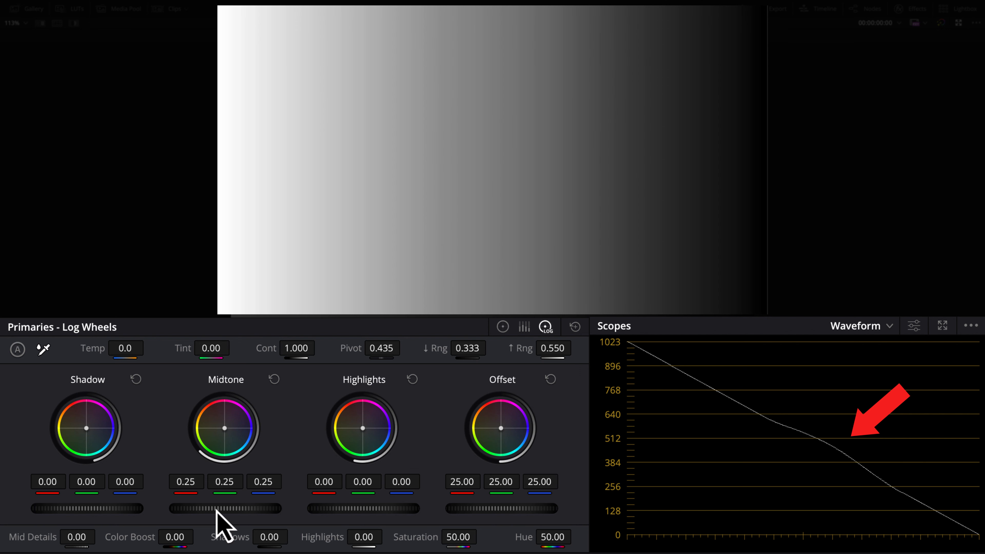
{"action": "left_click", "coordinate": [274, 379]}
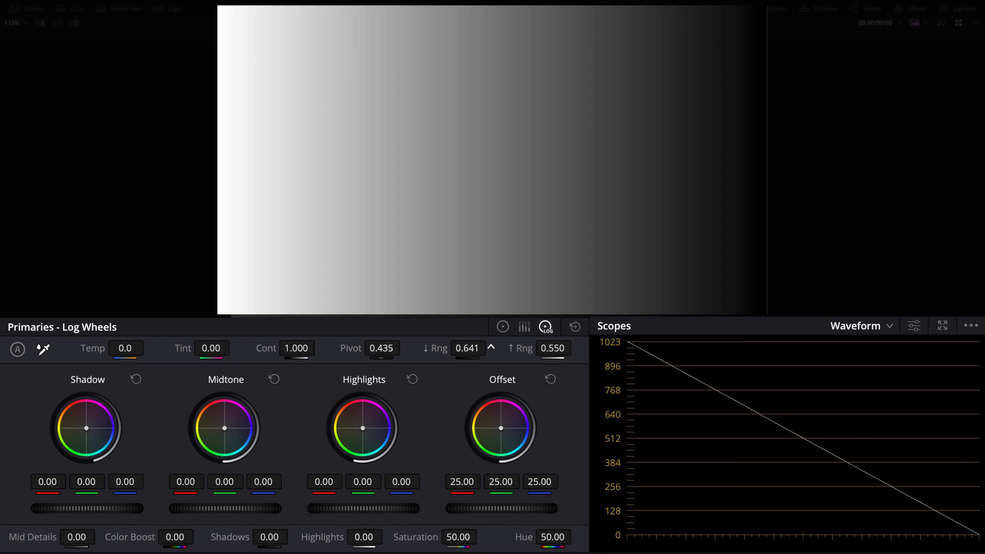
Step: Set Shadow to -0.74 and Highlights to 0.20, and shift the low and high range boundaries
{"action": "left_click_drag", "start_coordinate": [112, 509], "coordinate": [34, 509]}
{"action": "mouse_move", "coordinate": [376, 509]}
{"action": "left_mouse_down"}
{"action": "mouse_move", "coordinate": [459, 509]}
{"action": "mouse_move", "coordinate": [338, 510]}
{"action": "mouse_move", "coordinate": [408, 510]}
{"action": "mouse_move", "coordinate": [389, 509]}
{"action": "left_mouse_up"}
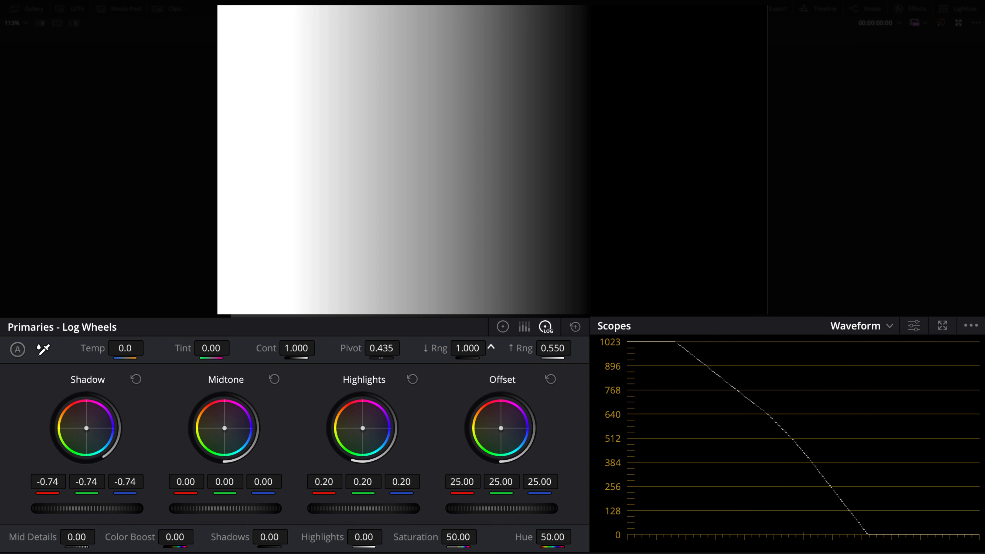
{"action": "mouse_move", "coordinate": [467, 348]}
{"action": "left_mouse_down"}
{"action": "mouse_move", "coordinate": [400, 348]}
{"action": "mouse_move", "coordinate": [455, 351]}
{"action": "left_mouse_up"}
{"action": "mouse_move", "coordinate": [568, 347]}
{"action": "left_mouse_down"}
{"action": "mouse_move", "coordinate": [547, 347]}
{"action": "mouse_move", "coordinate": [582, 347]}
{"action": "mouse_move", "coordinate": [548, 352]}
{"action": "left_mouse_up"}
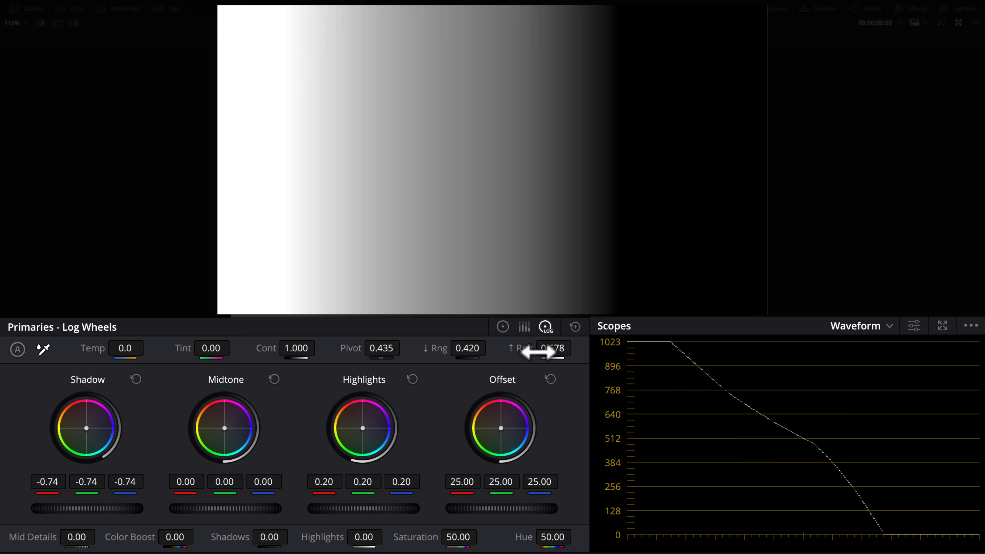
Step: Reset all Log Wheels, load the sunset beach clip, and show the RGB Parade scope
{"action": "left_click", "coordinate": [576, 327]}
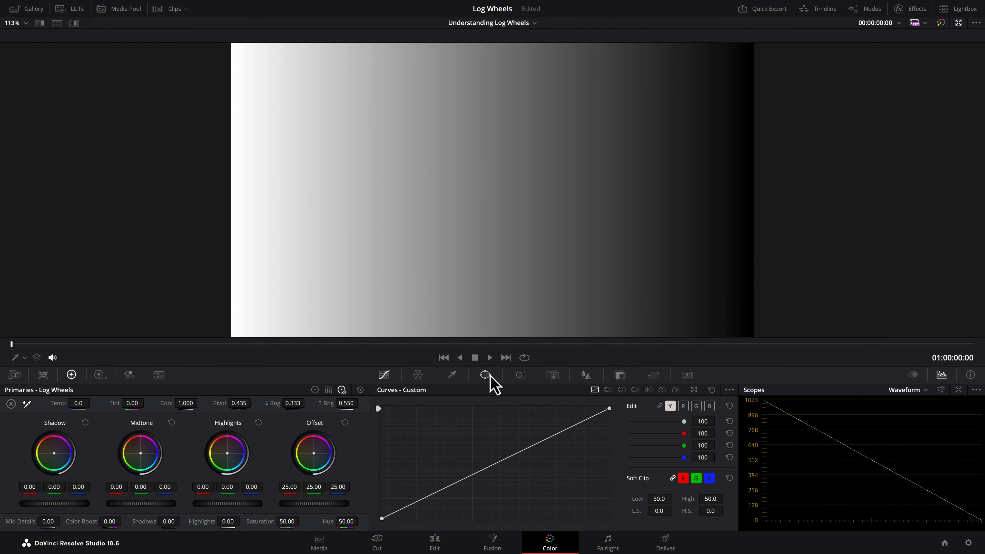
{"action": "left_click", "coordinate": [506, 357]}
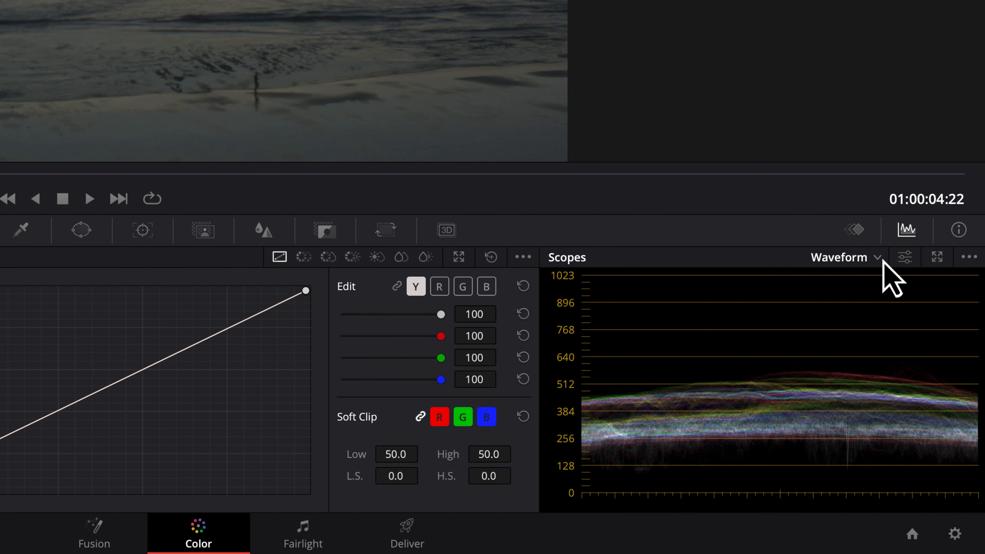
{"action": "left_click", "coordinate": [879, 259]}
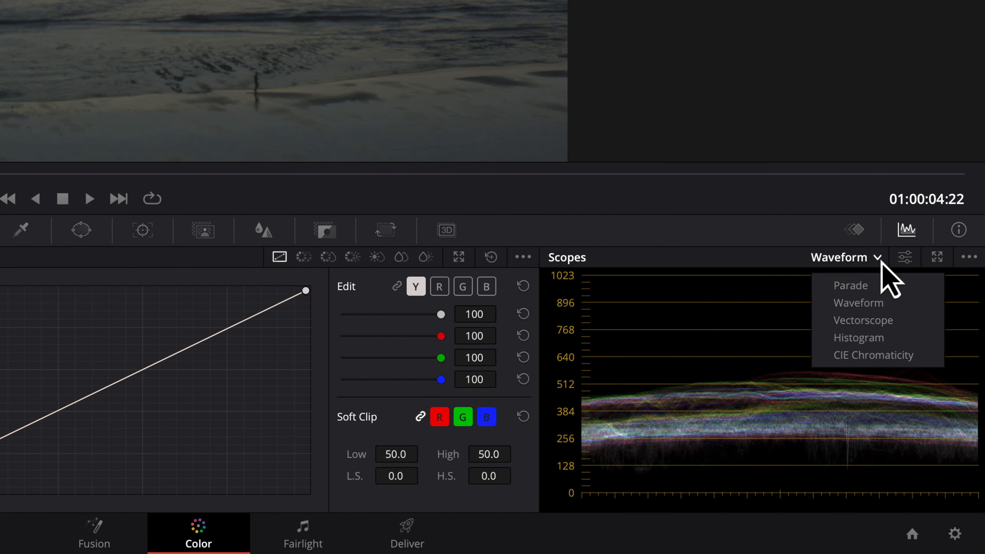
{"action": "left_click", "coordinate": [855, 289]}
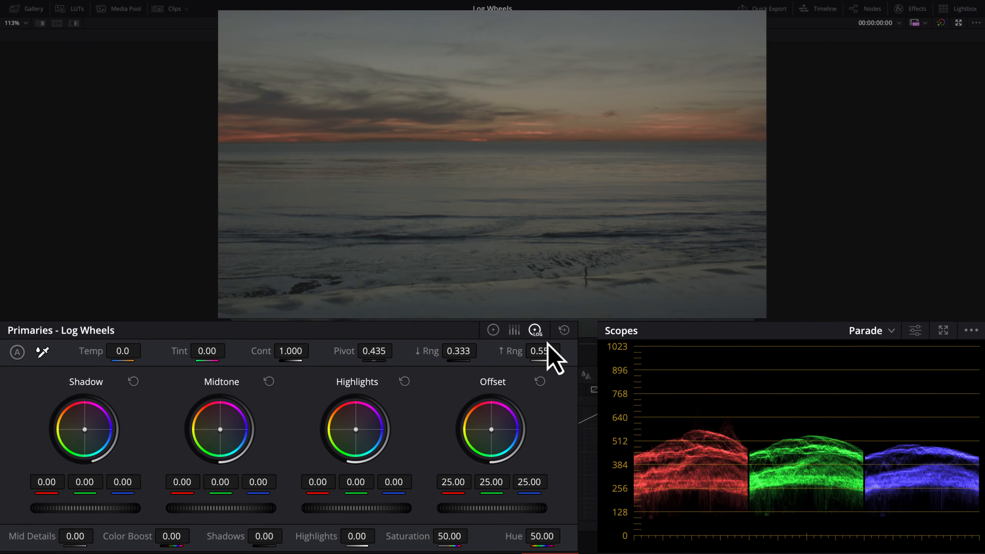
Step: On the primary Color Wheels, set Lift to -0.12 and Gain to 1.31 for the beach clip
{"action": "left_click", "coordinate": [502, 327]}
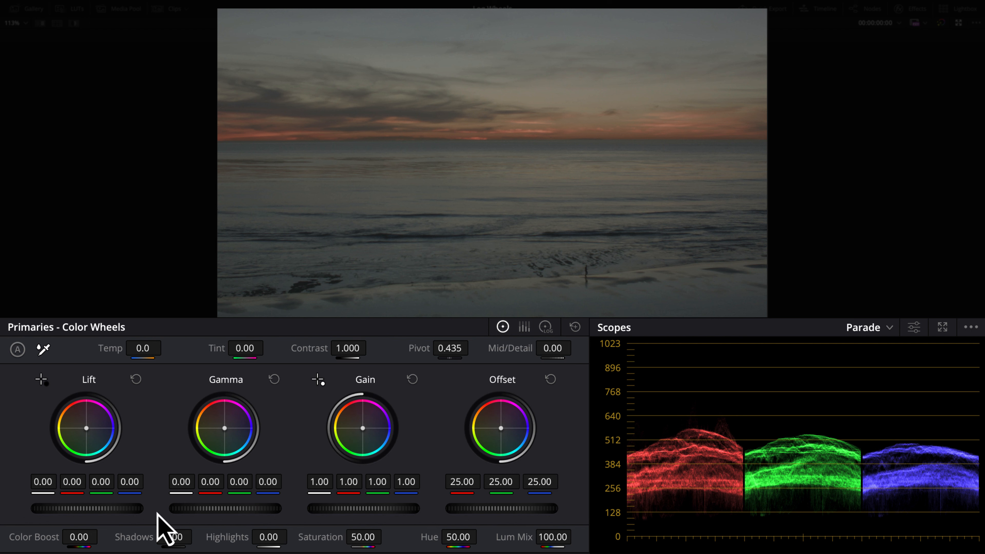
{"action": "left_click_drag", "start_coordinate": [87, 509], "coordinate": [53, 511]}
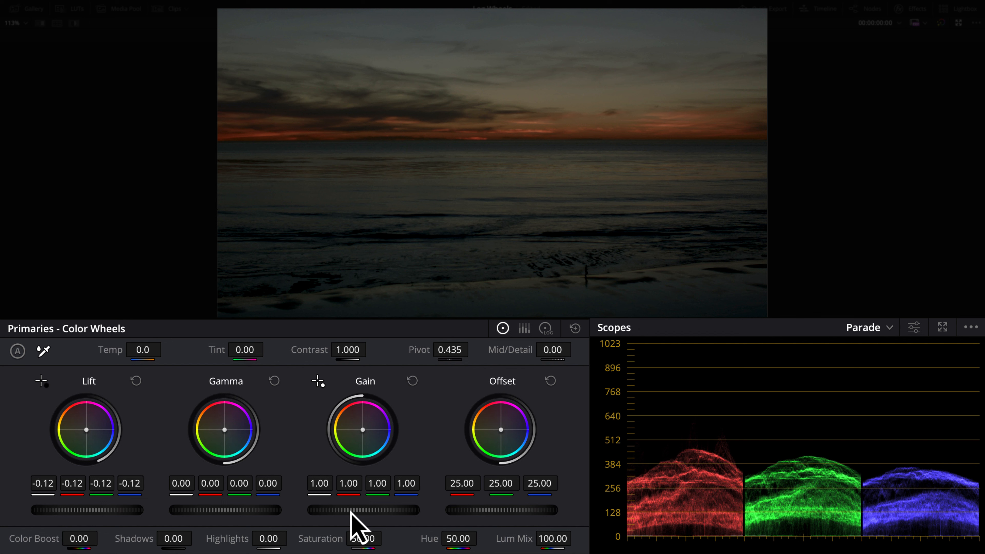
{"action": "left_click_drag", "start_coordinate": [350, 512], "coordinate": [496, 511]}
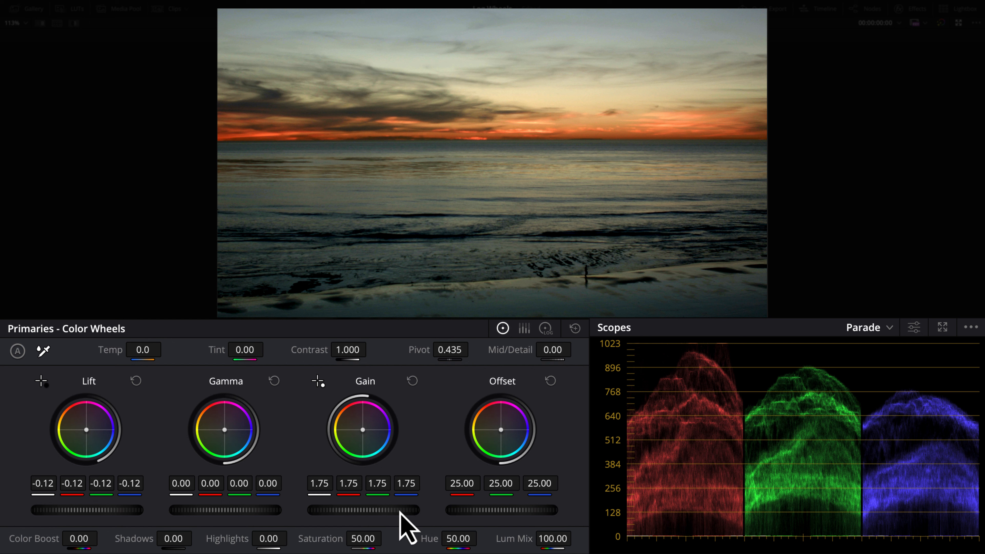
{"action": "left_click_drag", "start_coordinate": [399, 511], "coordinate": [313, 511]}
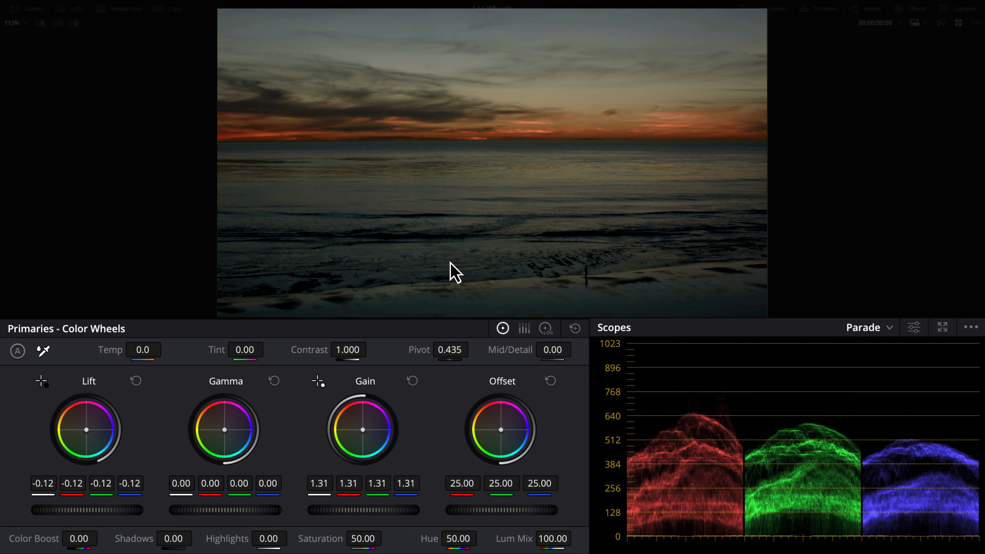
Step: Back on Log Wheels, set Shadow -0.07, Midtone -0.26 and Highlights 0.77
{"action": "left_click", "coordinate": [546, 330]}
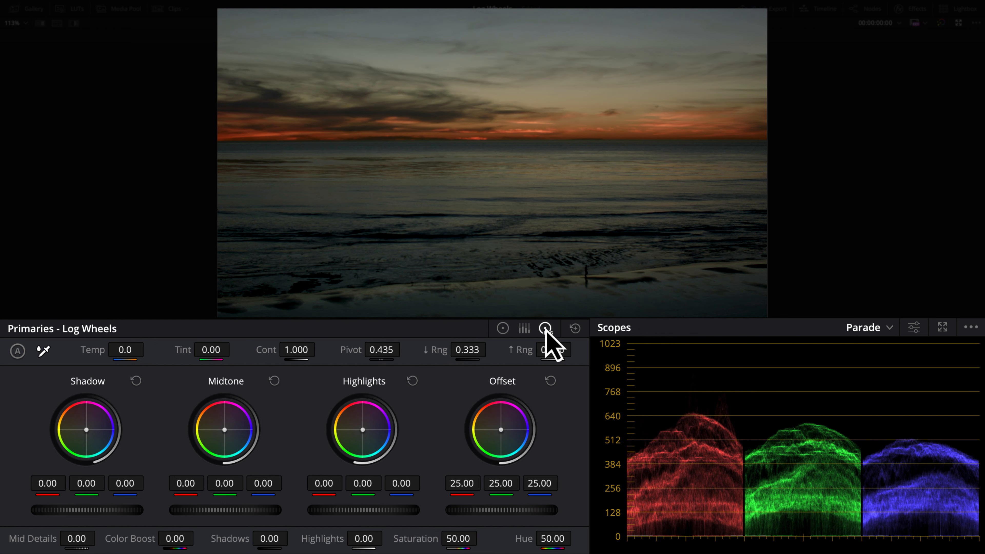
{"action": "left_click_drag", "start_coordinate": [353, 510], "coordinate": [375, 510]}
{"action": "left_click_drag", "start_coordinate": [119, 510], "coordinate": [116, 511]}
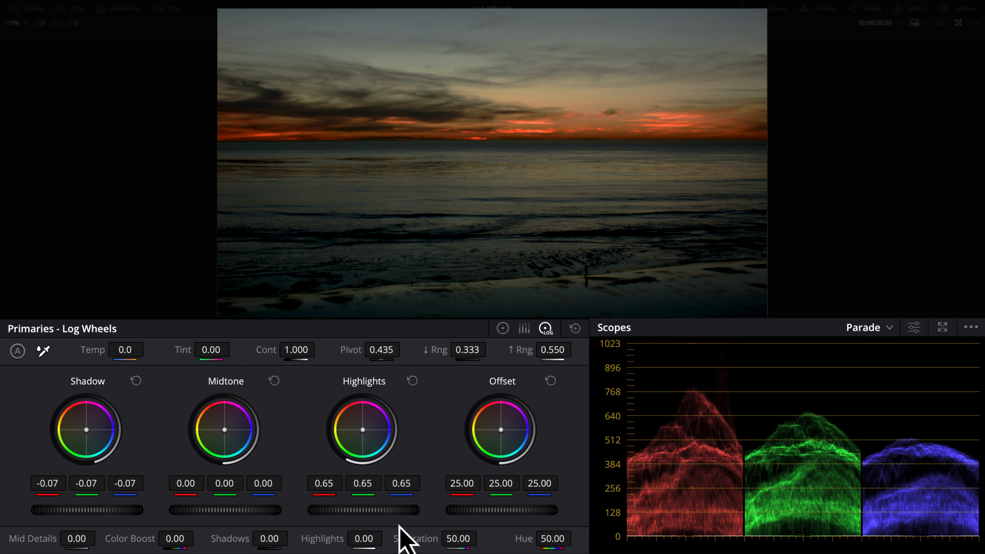
{"action": "mouse_move", "coordinate": [371, 511]}
{"action": "left_mouse_down"}
{"action": "mouse_move", "coordinate": [387, 512]}
{"action": "mouse_move", "coordinate": [375, 511]}
{"action": "left_mouse_up"}
{"action": "mouse_move", "coordinate": [213, 512]}
{"action": "left_mouse_down"}
{"action": "mouse_move", "coordinate": [232, 512]}
{"action": "mouse_move", "coordinate": [203, 512]}
{"action": "left_mouse_up"}
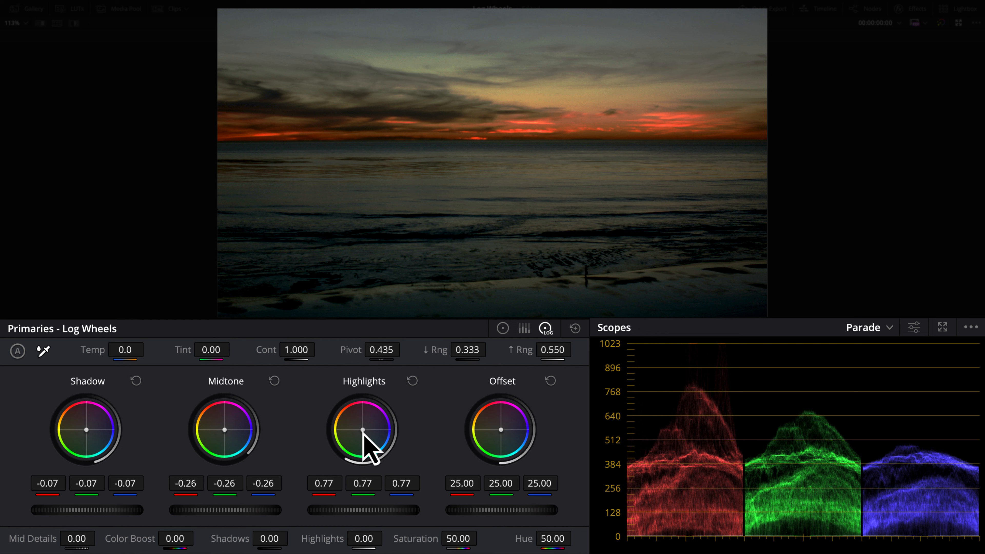
Step: Tint the highlights orange-red to 1.46/0.64/0.02 and lower High Range to 0.488
{"action": "left_click_drag", "start_coordinate": [364, 431], "coordinate": [348, 414]}
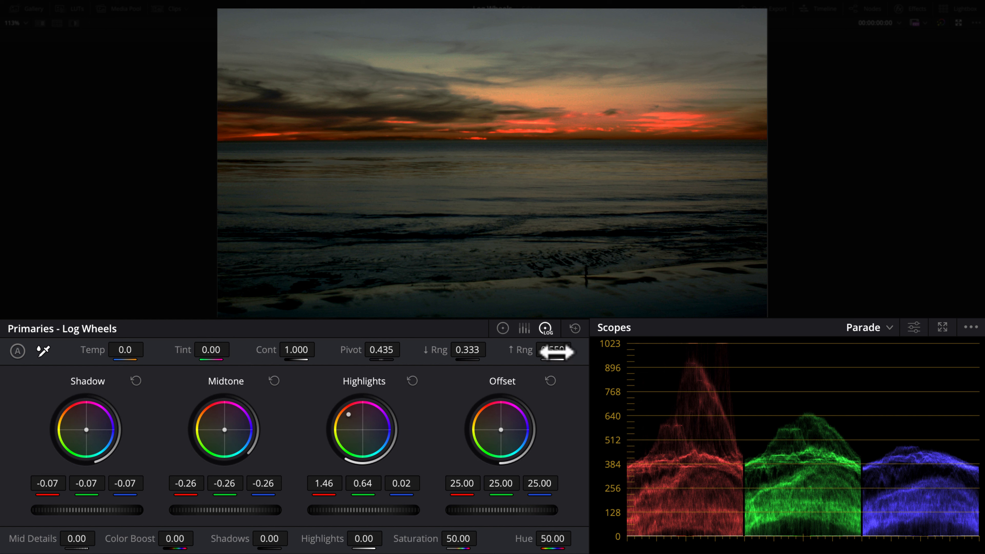
{"action": "left_click_drag", "start_coordinate": [552, 350], "coordinate": [548, 351]}
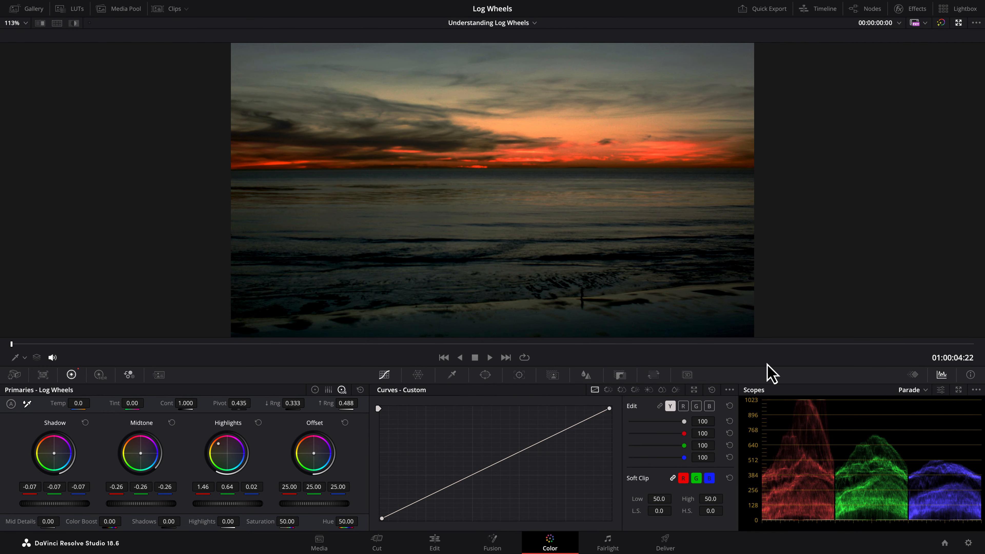
Step: Toggle the grade with Cmd+D to compare, then ease the Highlights tint to 1.34/0.52/-0.10
{"action": "key", "text": "super+d"}
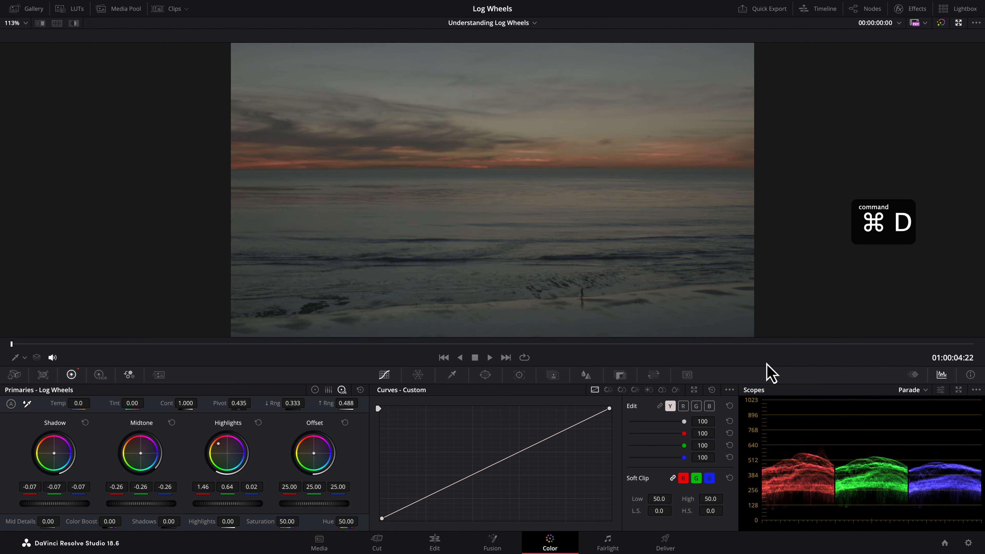
{"action": "key", "text": "super+d"}
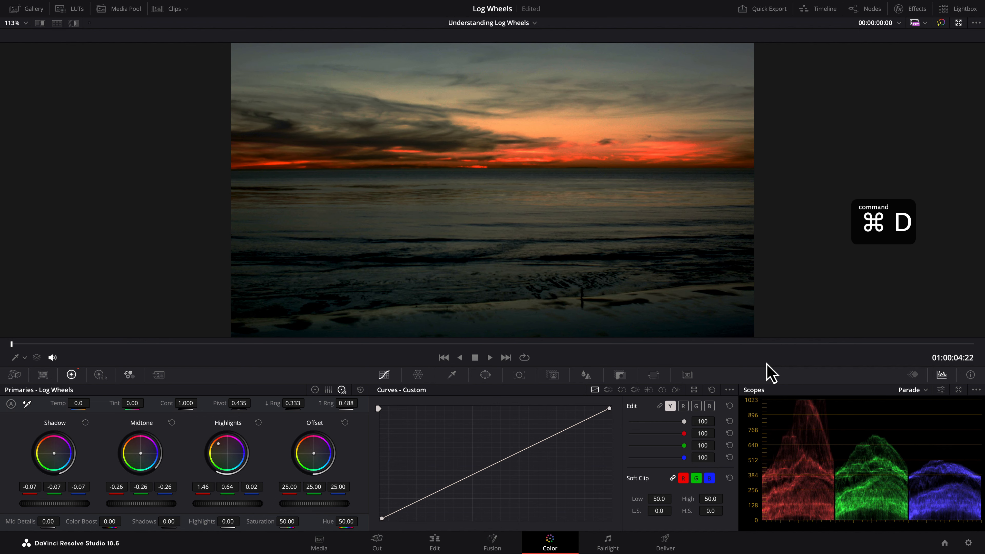
{"action": "key", "text": "super+d"}
{"action": "key", "text": "super+d"}
{"action": "key", "text": "super+d"}
{"action": "key", "text": "super+d"}
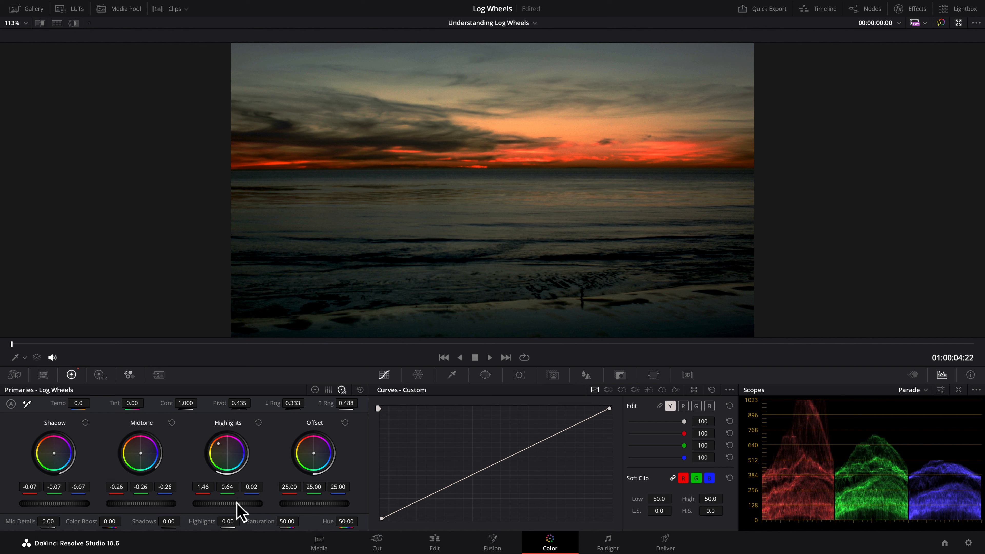
{"action": "left_click_drag", "start_coordinate": [228, 503], "coordinate": [207, 503]}
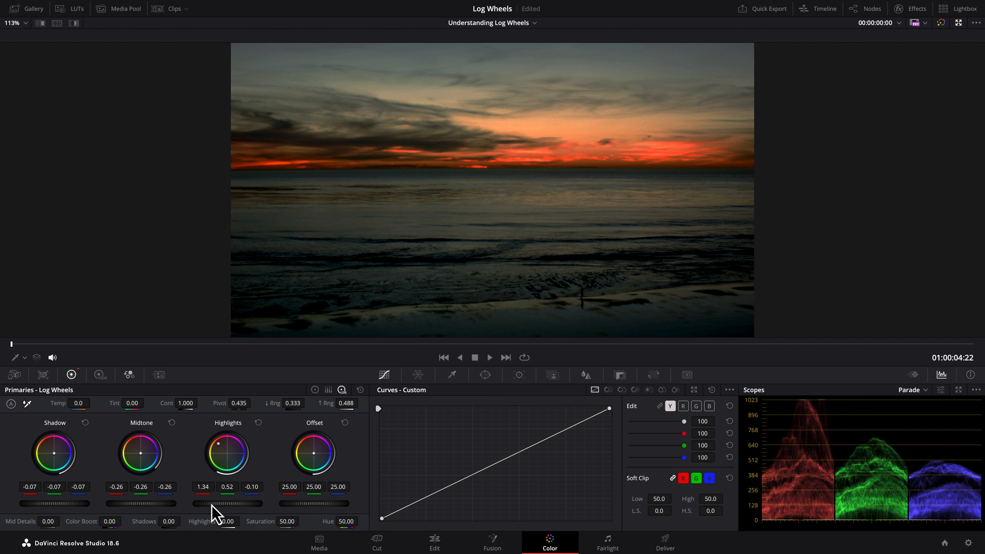